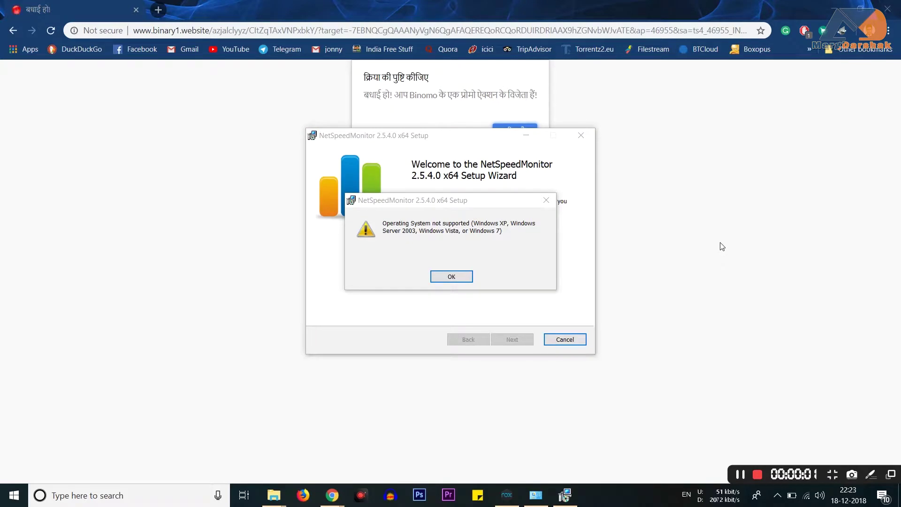
# Dismiss the unsupported operating system warning and exit the NetSpeedMonitor setup wizard
pyautogui.click(499, 200)
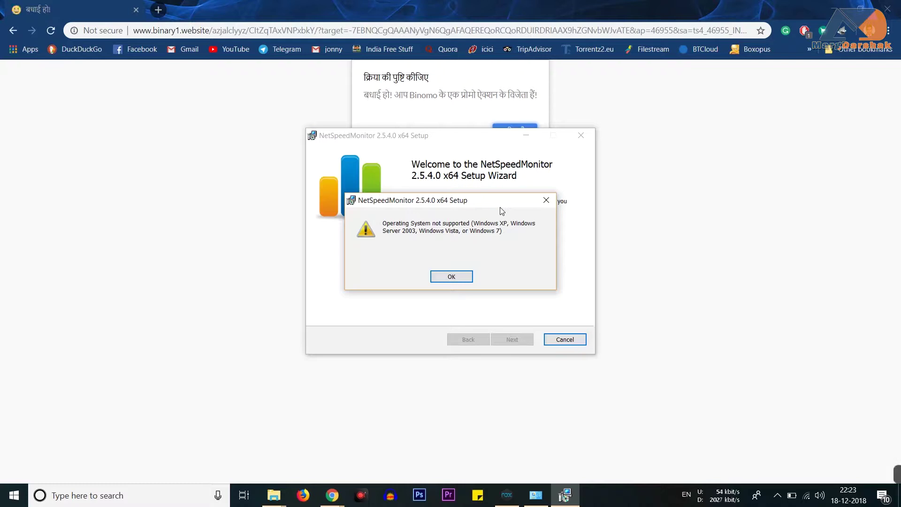
pyautogui.click(452, 277)
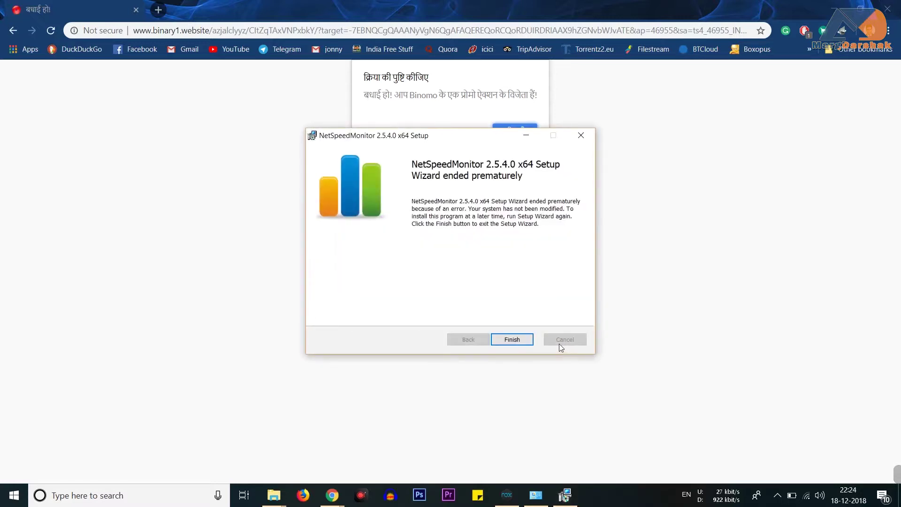
pyautogui.click(512, 340)
# Troubleshoot compatibility of netspeedmonitor_2_5_4_0_x64_setup_2.msi in the IDM download folder and test the program in Skip Version Check mode
pyautogui.moveTo(265, 494)
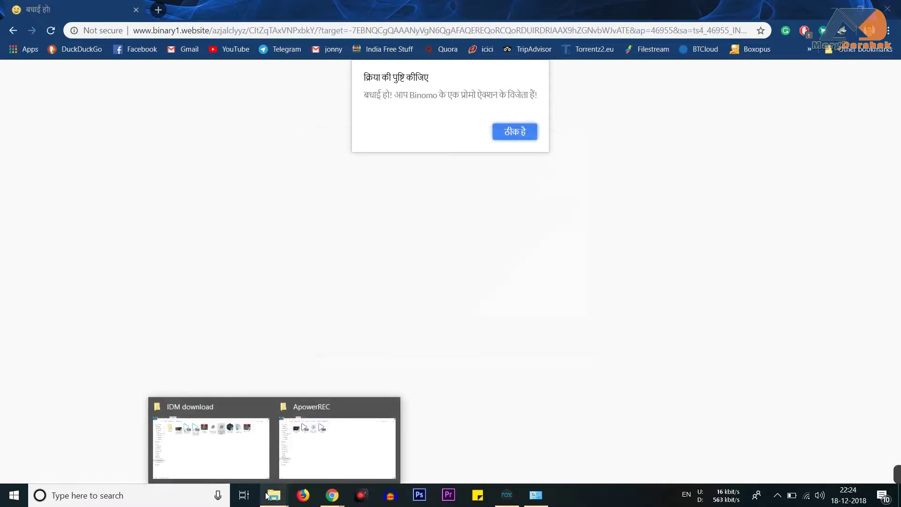
pyautogui.click(265, 448)
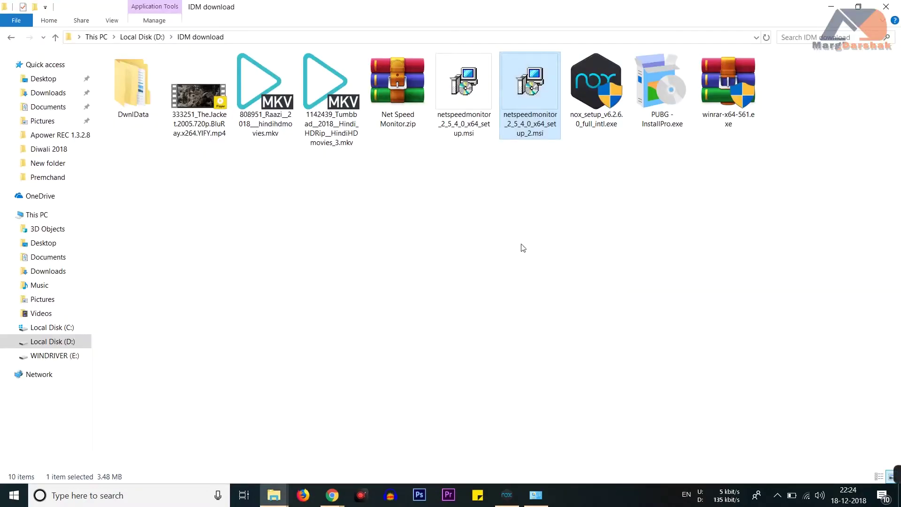
pyautogui.rightClick(527, 88)
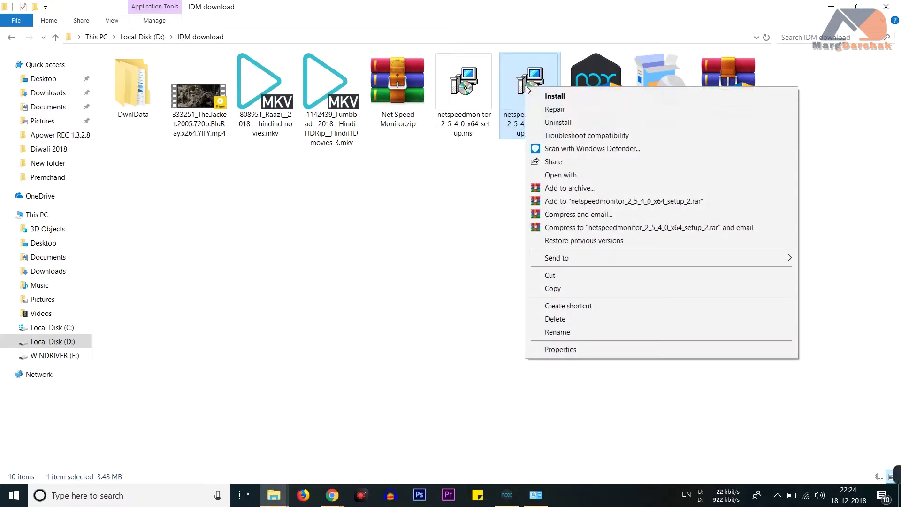
pyautogui.click(570, 136)
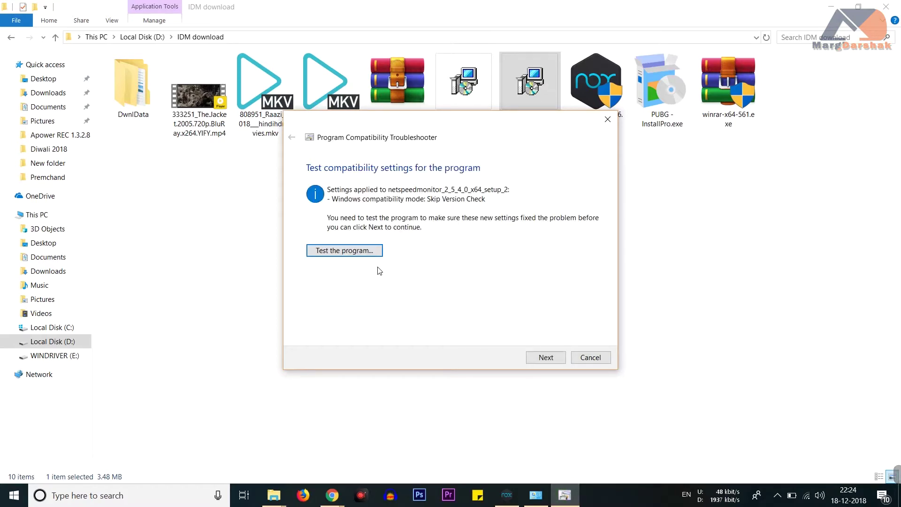
pyautogui.click(353, 252)
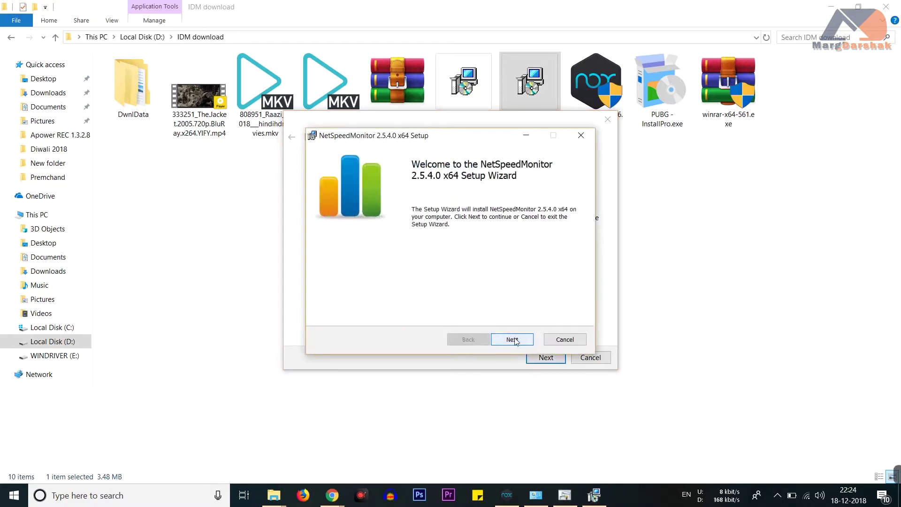
# Install NetSpeedMonitor with all default options to C:\Program Files\NetSpeedMonitor\, without donating, and close the compatibility troubleshooter
pyautogui.click(516, 342)
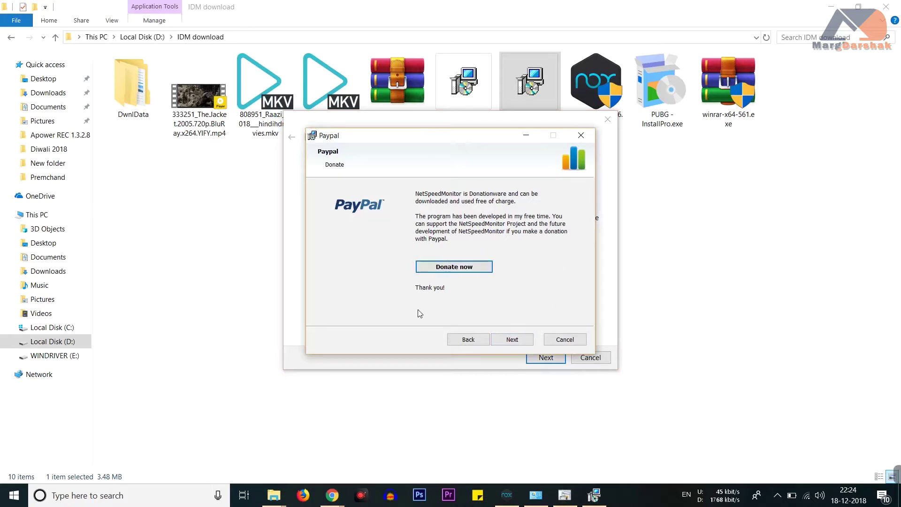
pyautogui.click(512, 339)
pyautogui.click(381, 314)
pyautogui.click(523, 341)
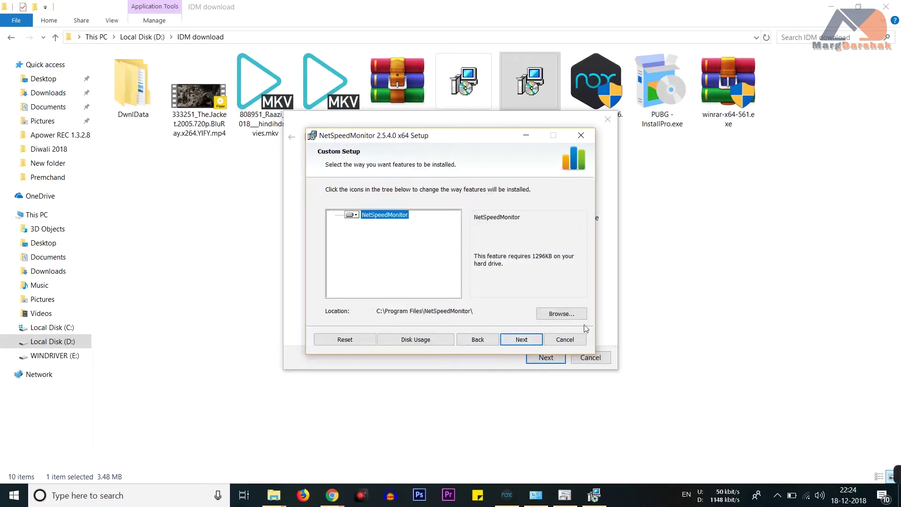
pyautogui.click(533, 341)
pyautogui.click(503, 339)
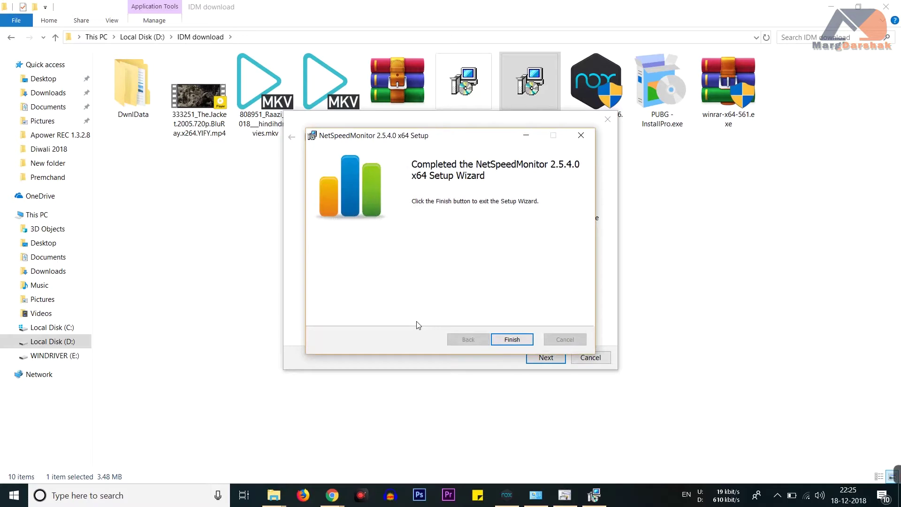
pyautogui.click(511, 339)
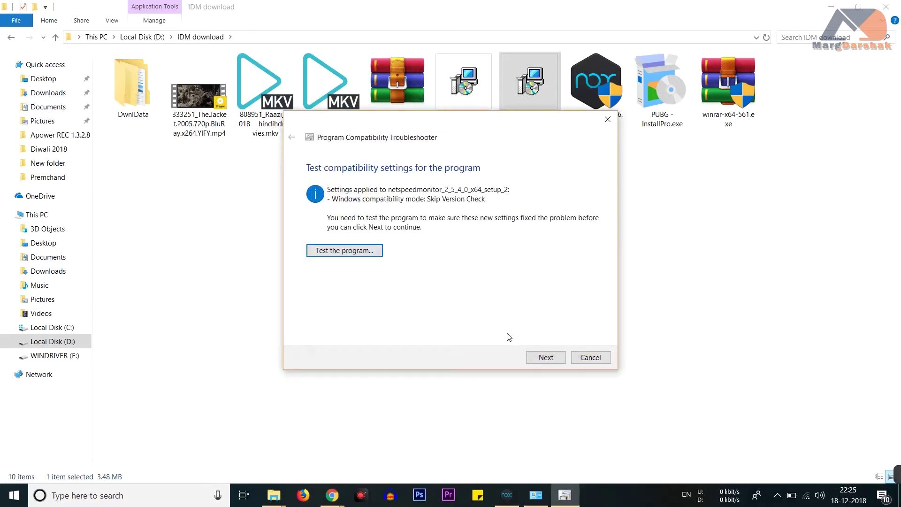
pyautogui.click(590, 357)
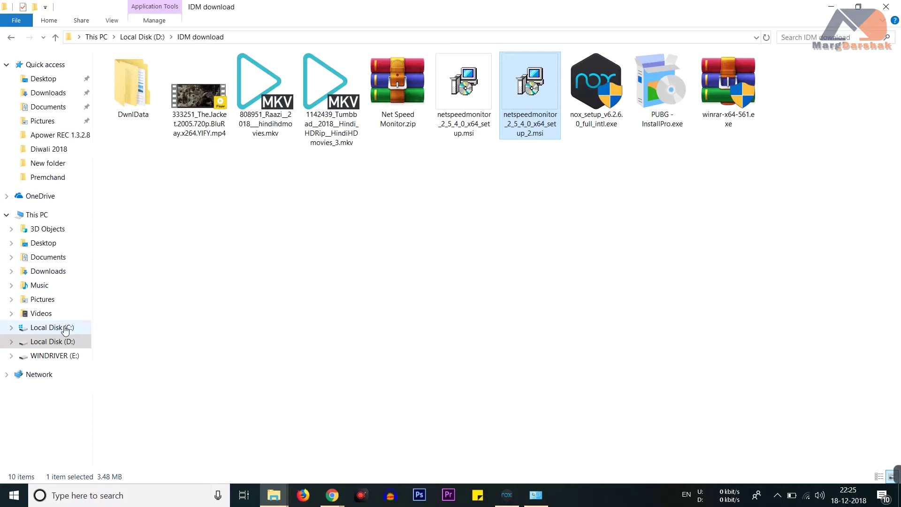
pyautogui.click(898, 503)
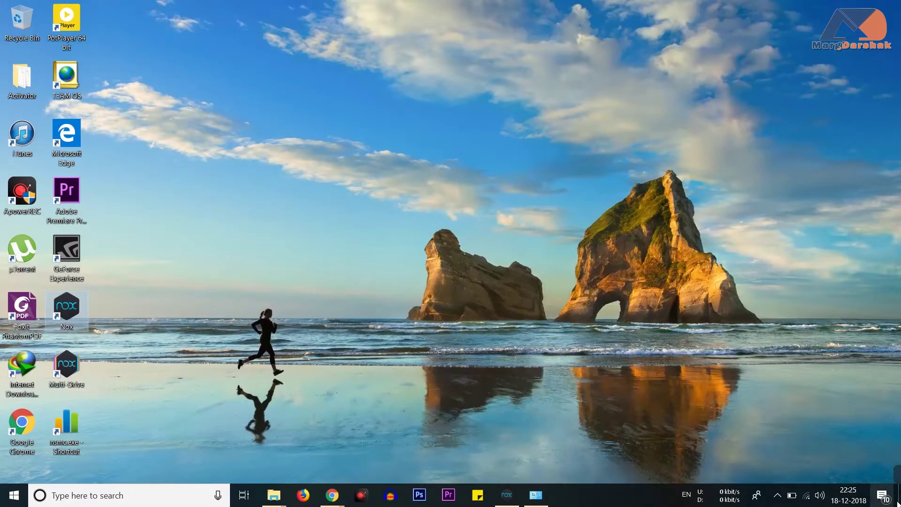
pyautogui.click(882, 495)
pyautogui.click(273, 496)
pyautogui.click(246, 458)
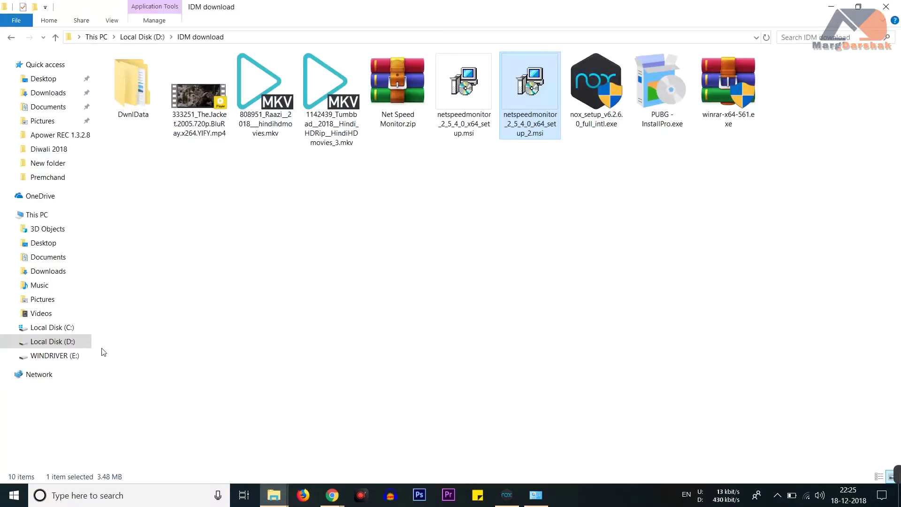
# Open the NetSpeedMonitor folder inside Program Files on Local Disk (C:)
pyautogui.click(71, 327)
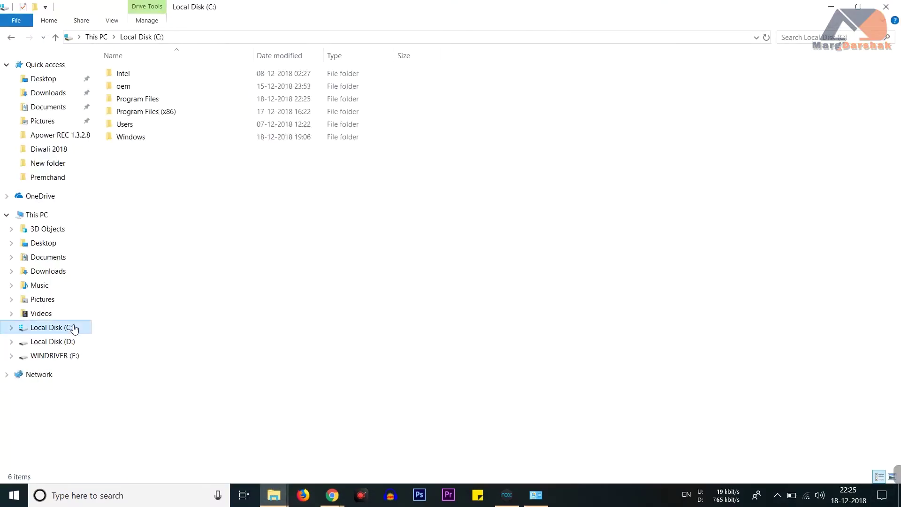
pyautogui.doubleClick(183, 100)
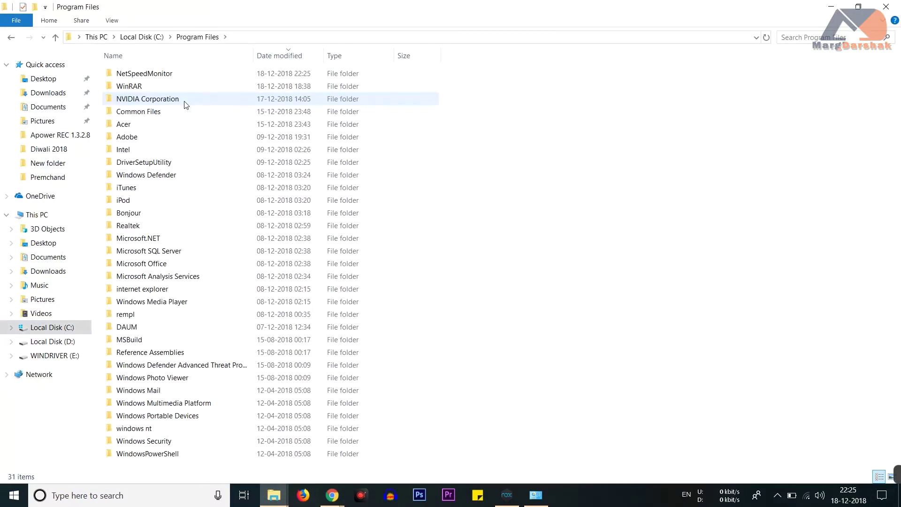
pyautogui.doubleClick(123, 75)
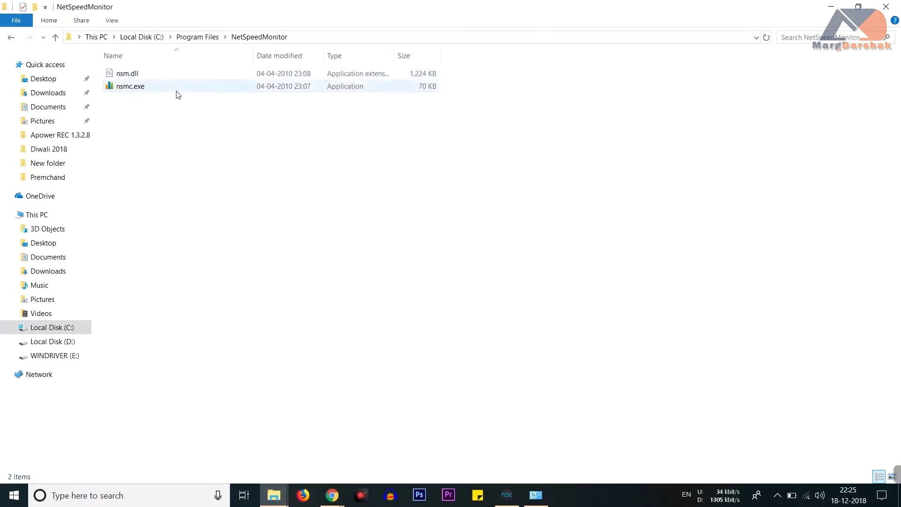
pyautogui.doubleClick(176, 91)
pyautogui.rightClick(176, 89)
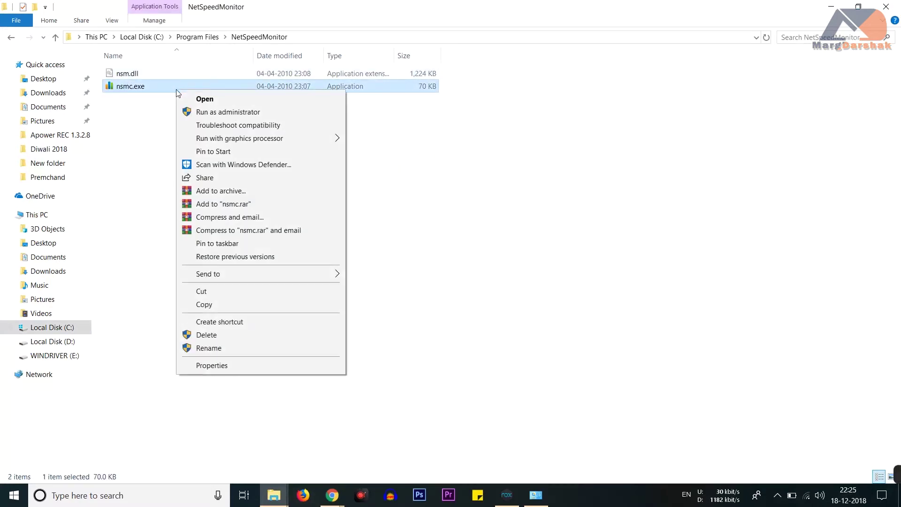
pyautogui.moveTo(312, 275)
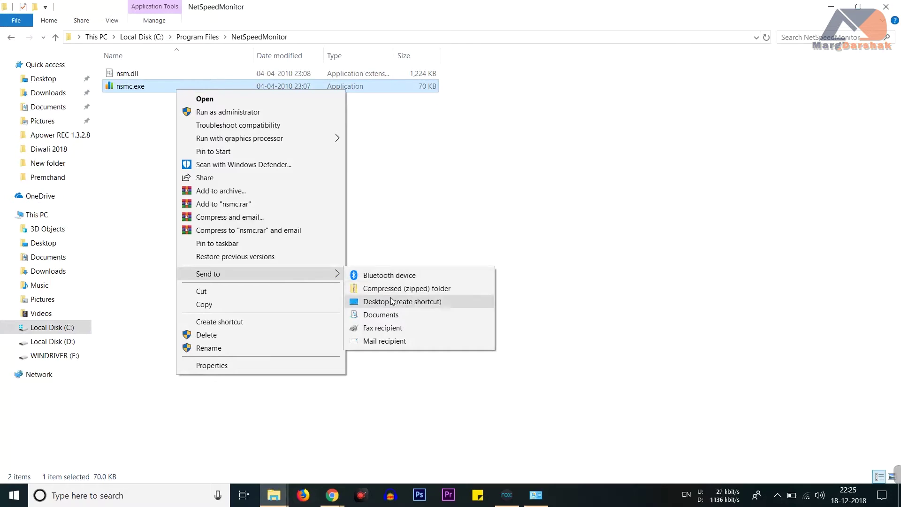
pyautogui.click(465, 165)
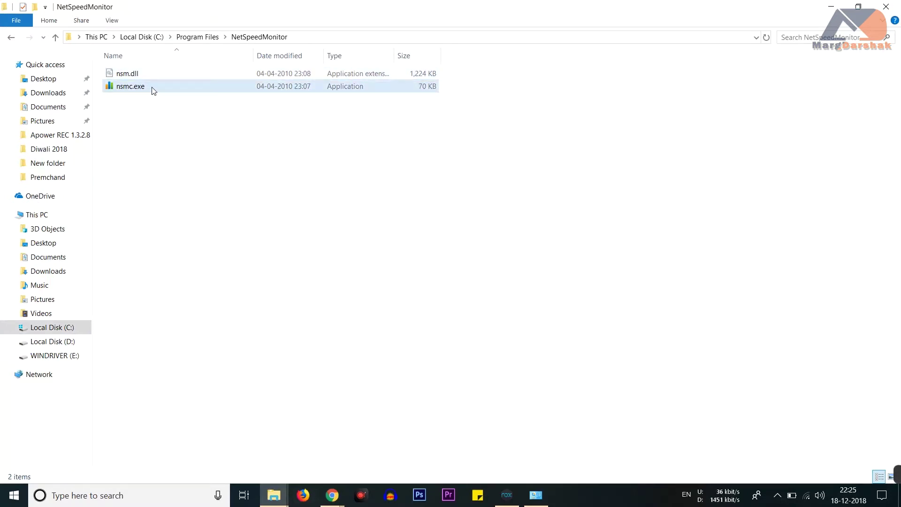
# Launch nsmc.exe and agree to show the NetSpeedMonitor toolbar on the taskbar
pyautogui.click(153, 91)
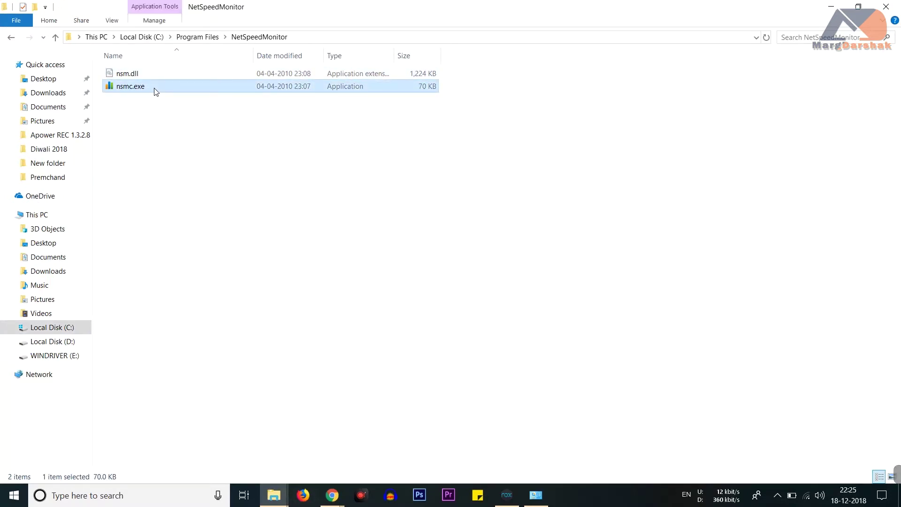
pyautogui.doubleClick(156, 91)
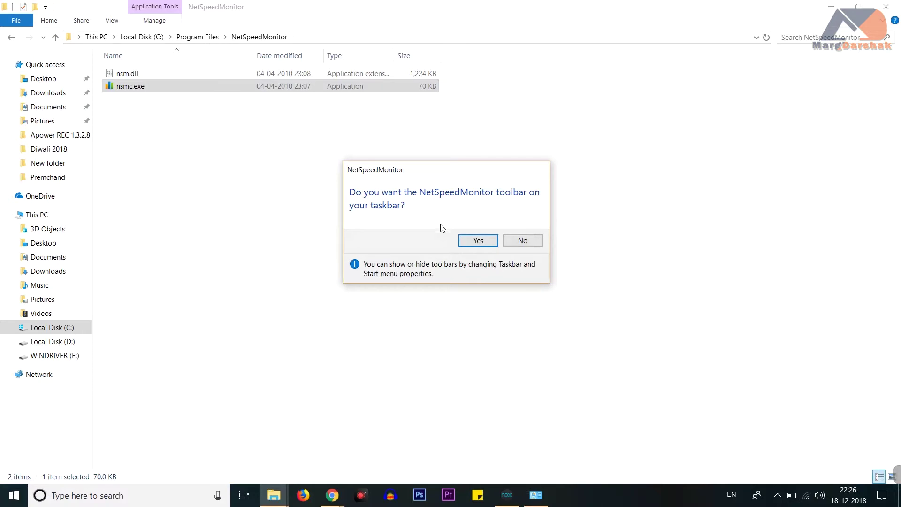
pyautogui.click(474, 240)
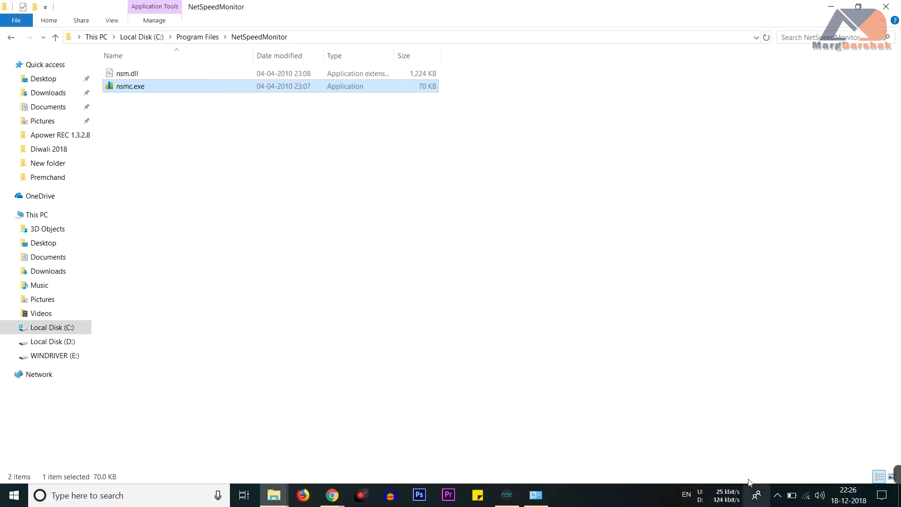
# Open the NetSpeedMonitor configuration from its taskbar toolbar and examine the available network interfaces and bitrate units
pyautogui.rightClick(722, 500)
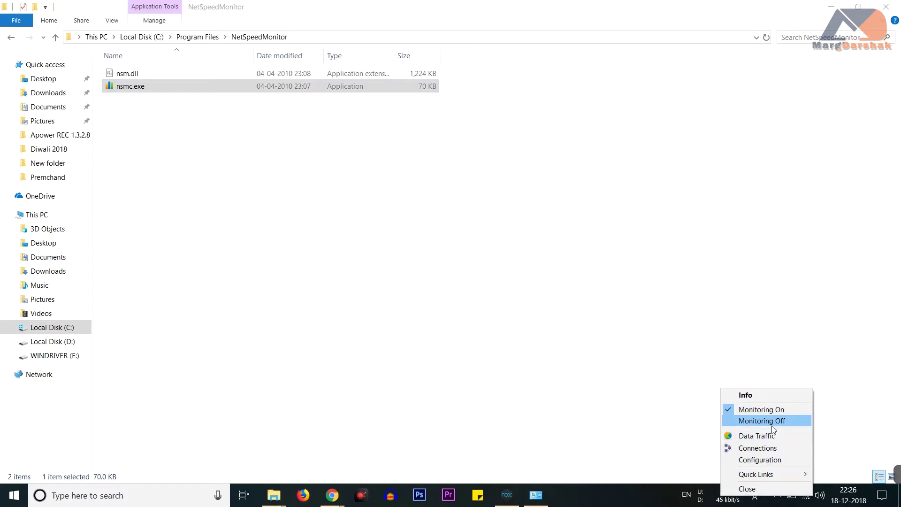
pyautogui.click(771, 460)
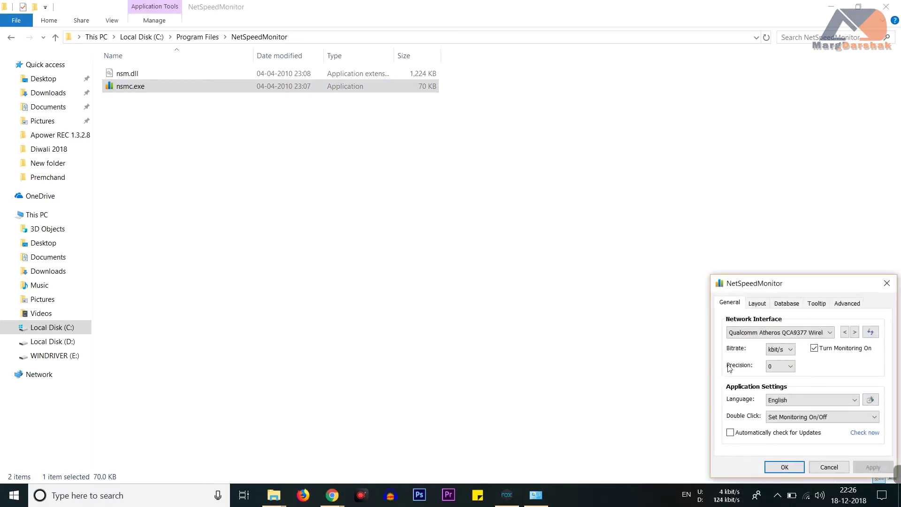
pyautogui.moveTo(743, 291); pyautogui.dragTo(479, 194)
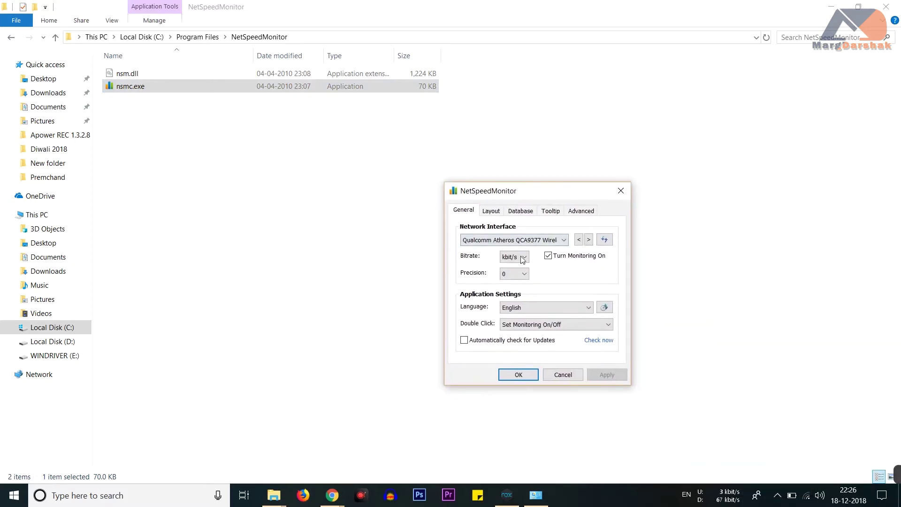
pyautogui.click(510, 240)
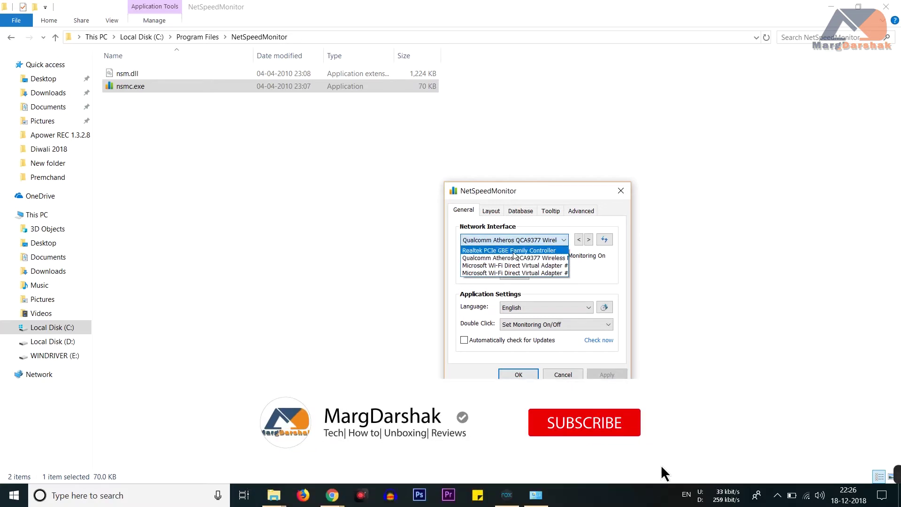
pyautogui.click(527, 243)
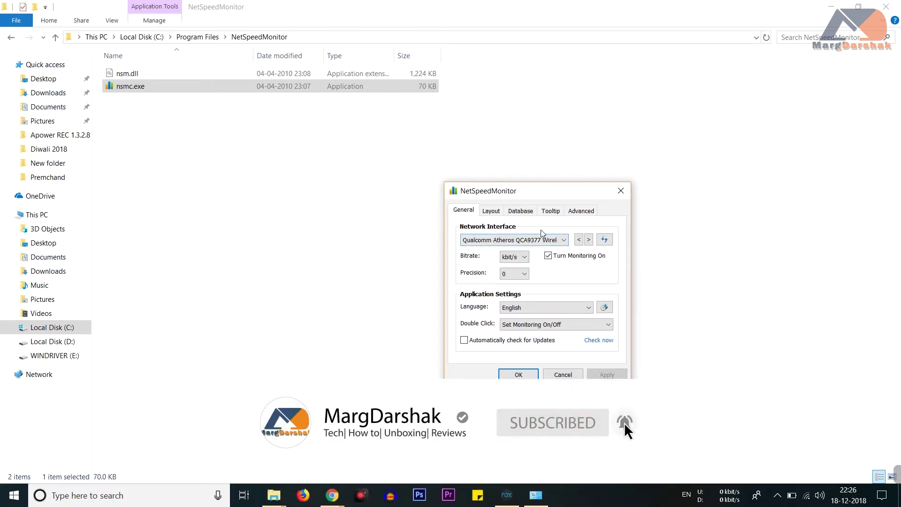
pyautogui.click(515, 257)
pyautogui.click(515, 258)
# Review the layout, database, tooltip and advanced settings, return to the general settings and accept the configuration
pyautogui.click(494, 214)
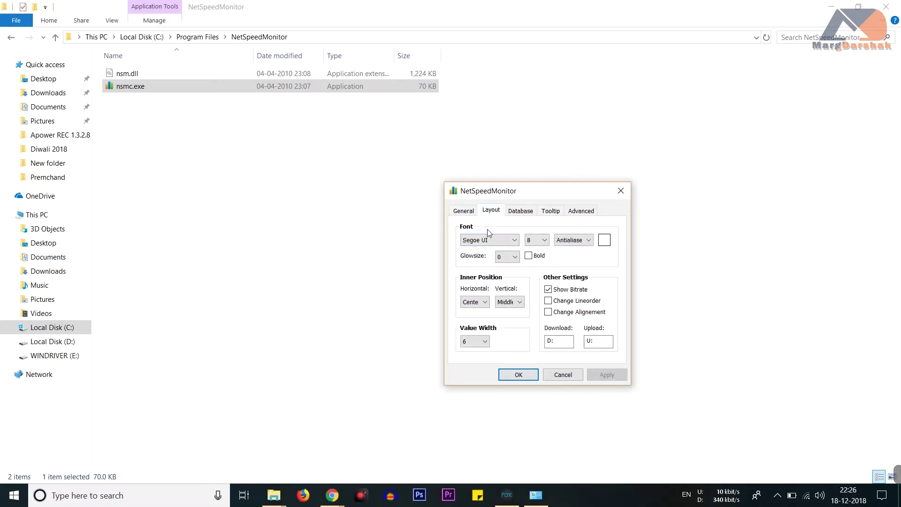
pyautogui.click(519, 214)
pyautogui.click(550, 212)
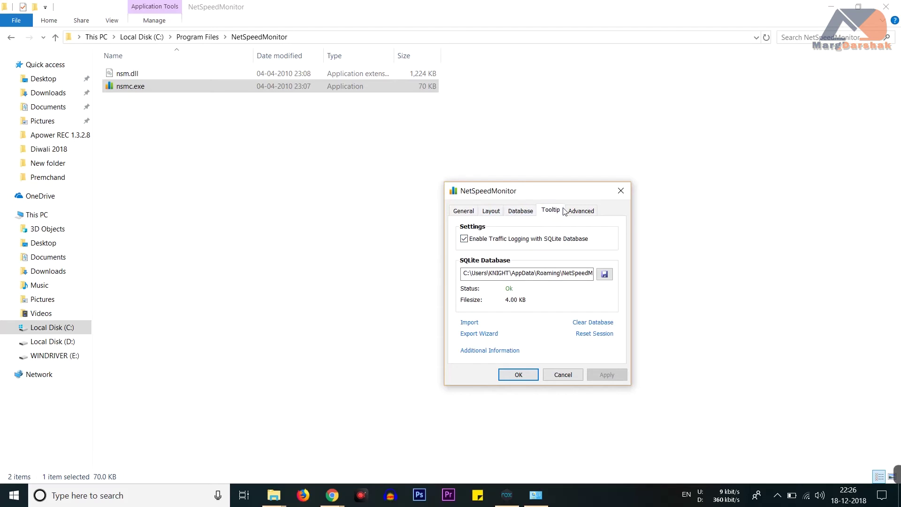
pyautogui.click(583, 212)
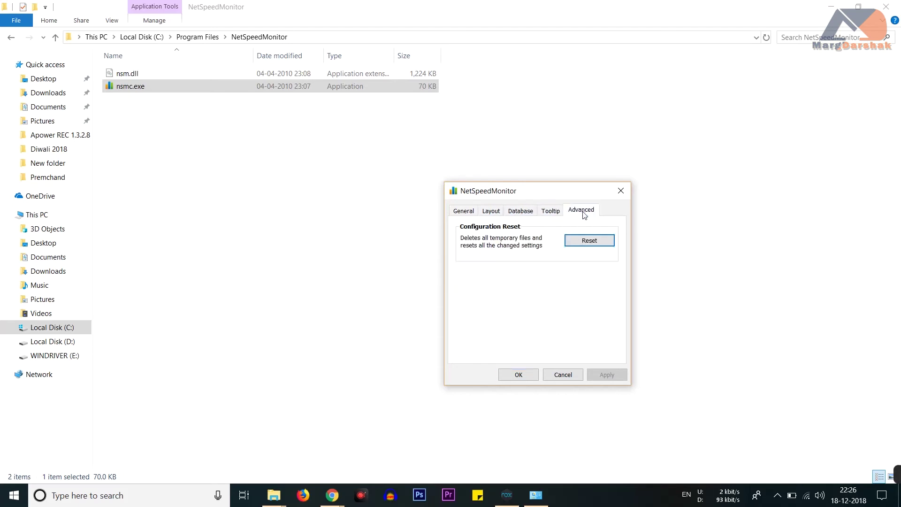
pyautogui.click(463, 211)
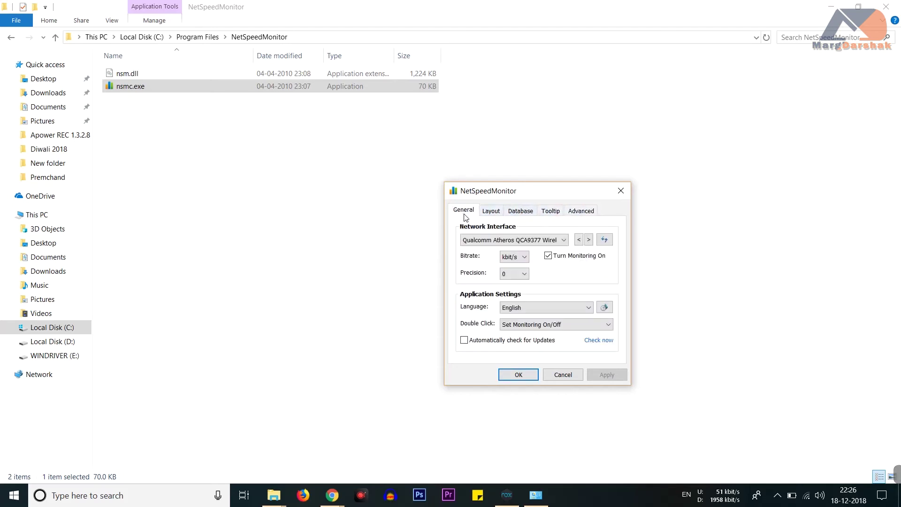
pyautogui.click(514, 374)
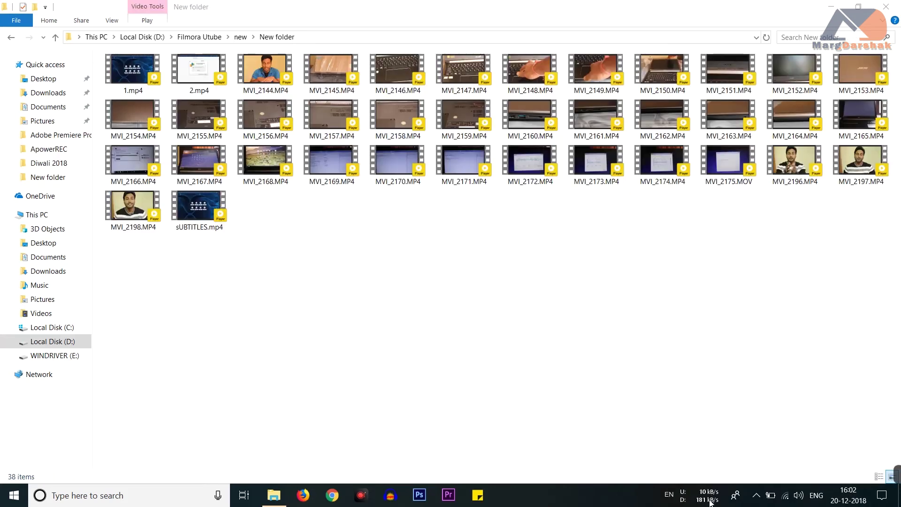
# Open NetSpeedMonitor's data traffic statistics and view the usage grouped by month and by day
pyautogui.rightClick(711, 502)
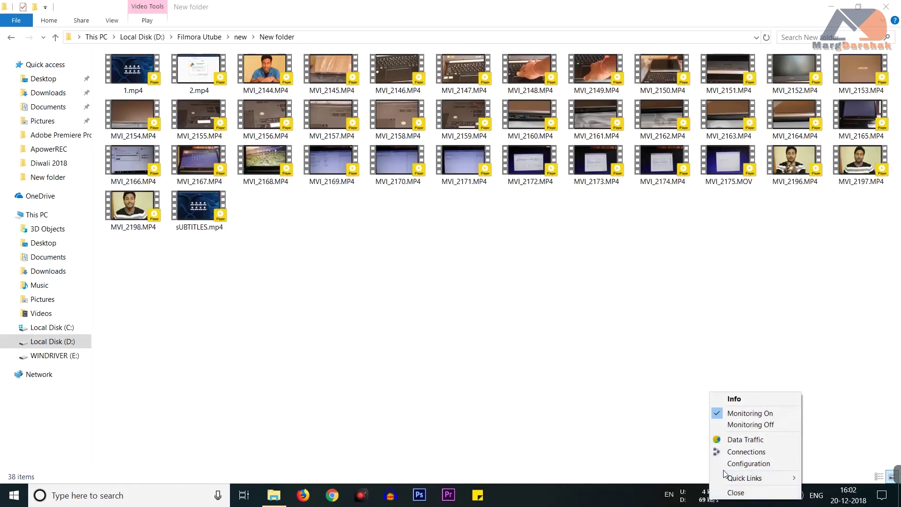
pyautogui.click(751, 440)
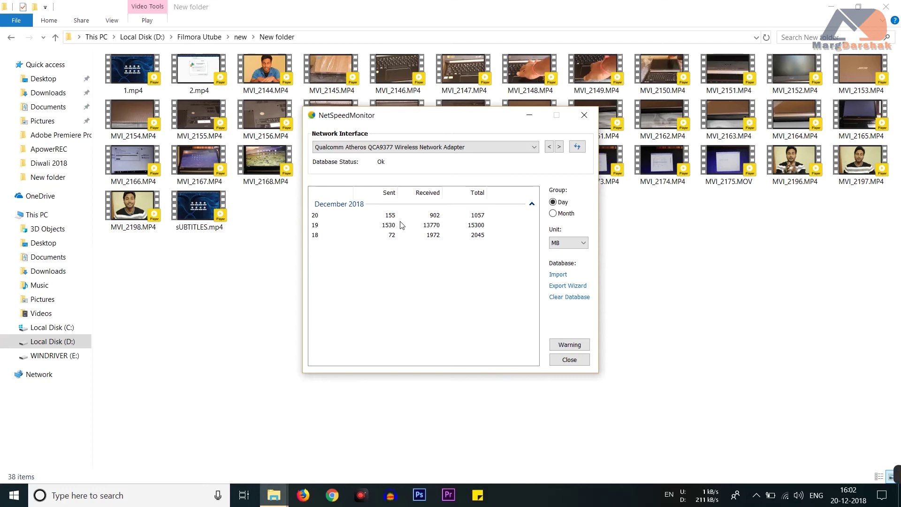
pyautogui.click(561, 213)
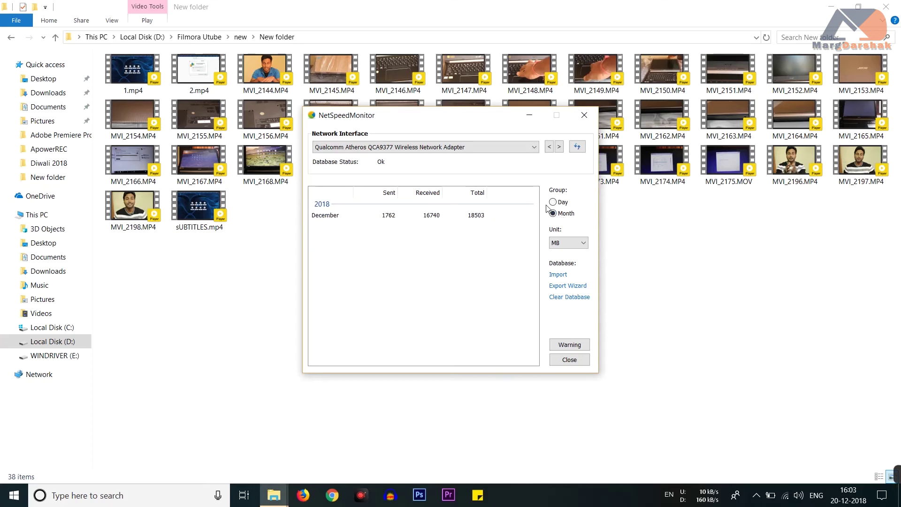
pyautogui.click(553, 203)
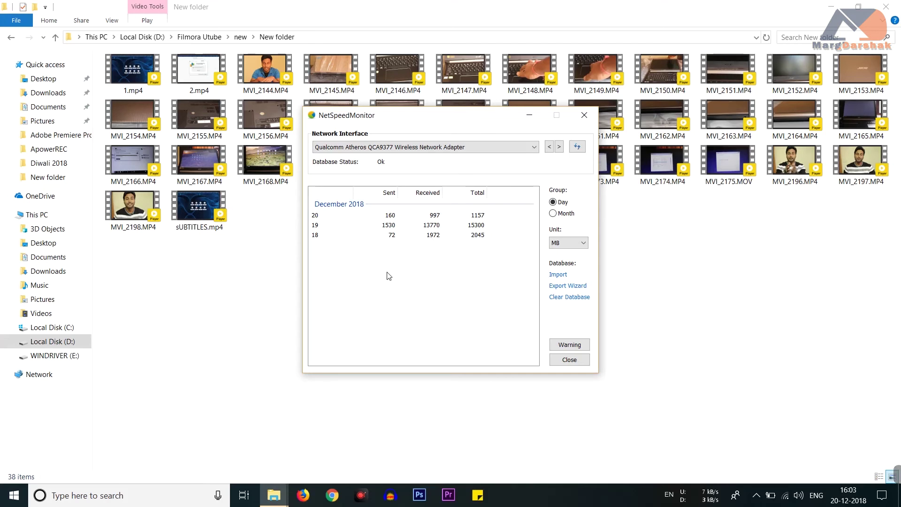